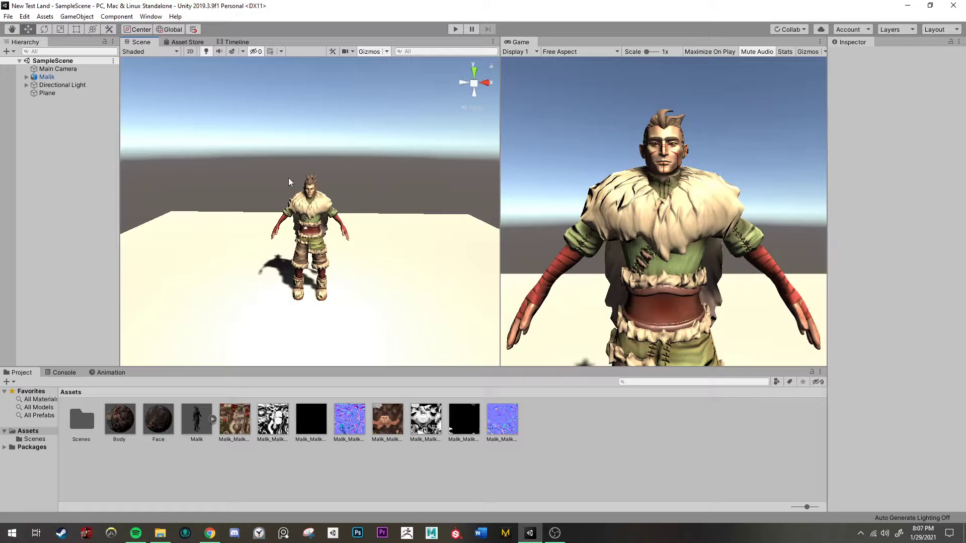
Check in the Package Manager that the Cinemachine package is installed and up to date.
left_click(151, 16)
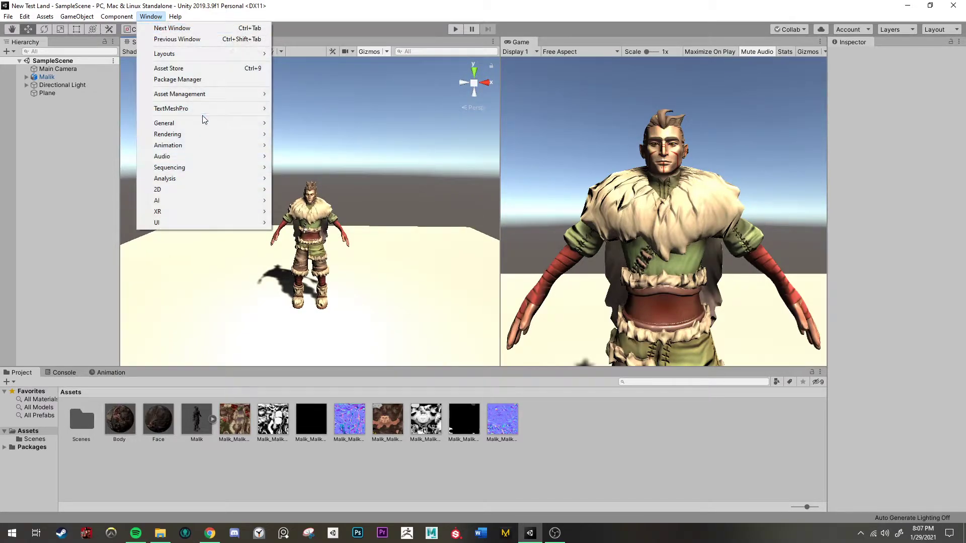
left_click(207, 80)
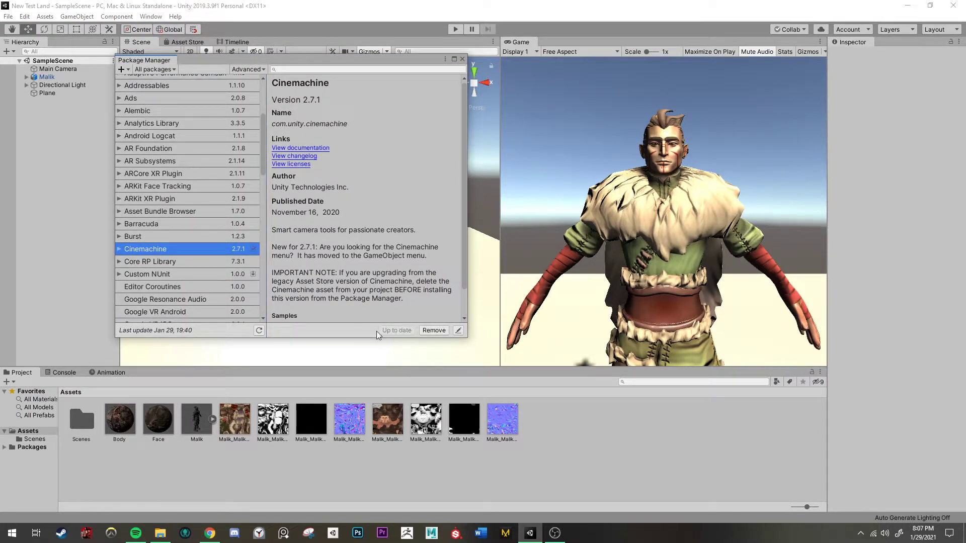
left_click(462, 60)
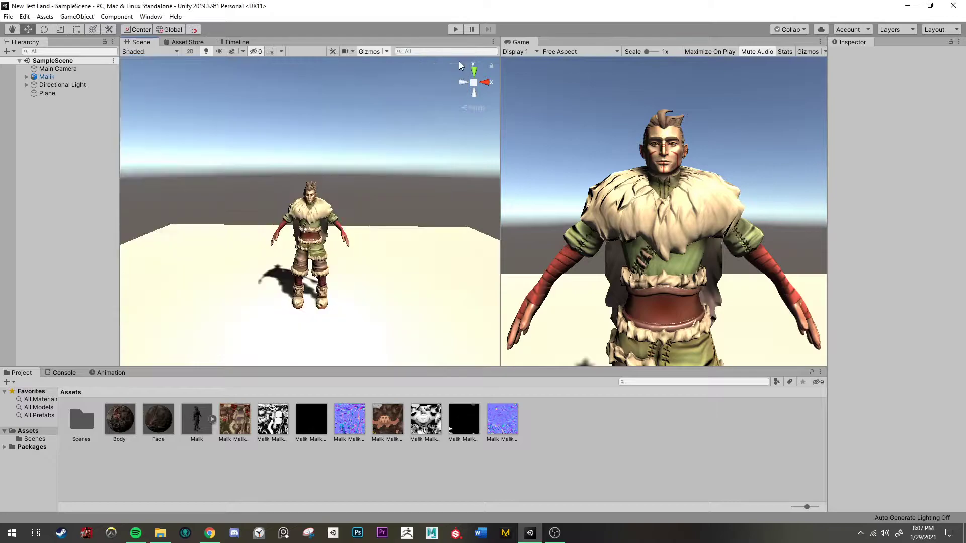
Add a CinemachineBrain component to the Main Camera.
left_click(91, 69)
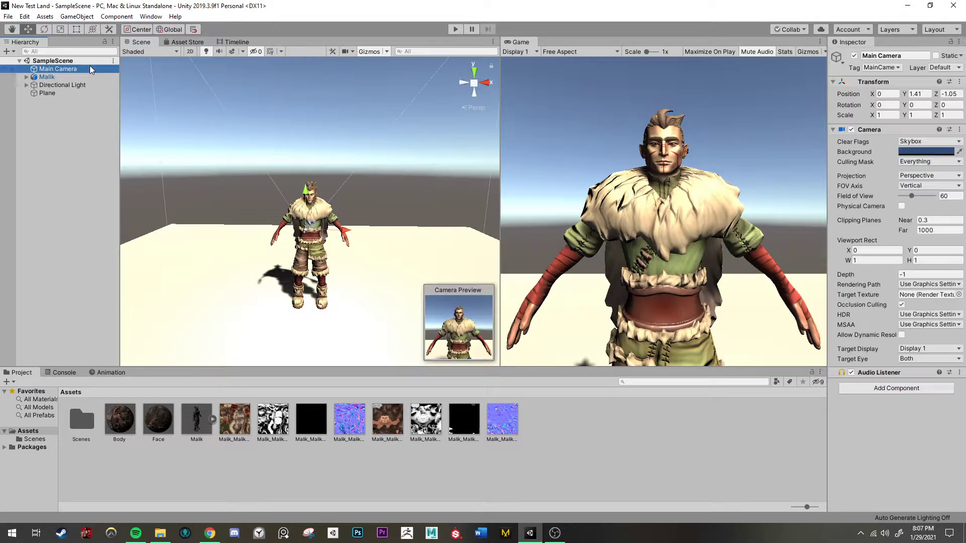
left_click(895, 388)
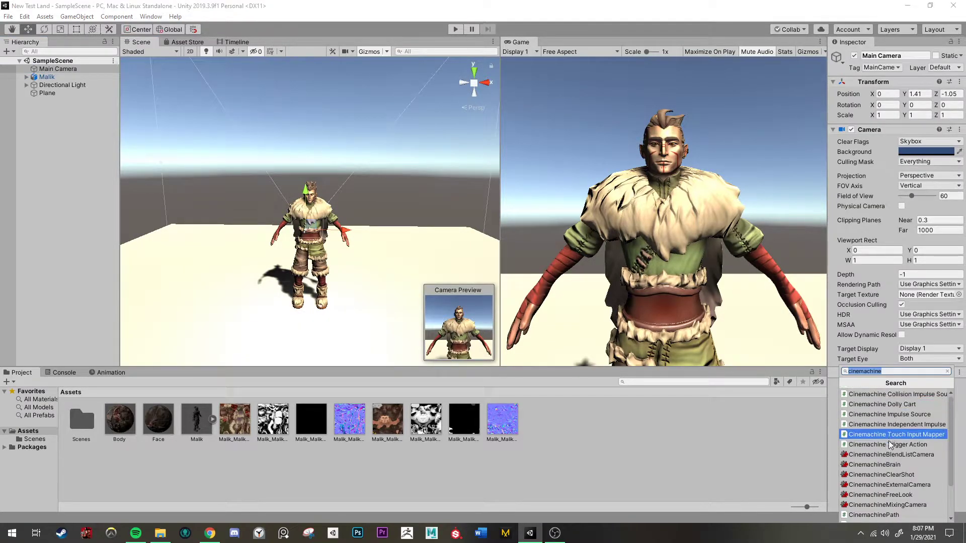
left_click(890, 465)
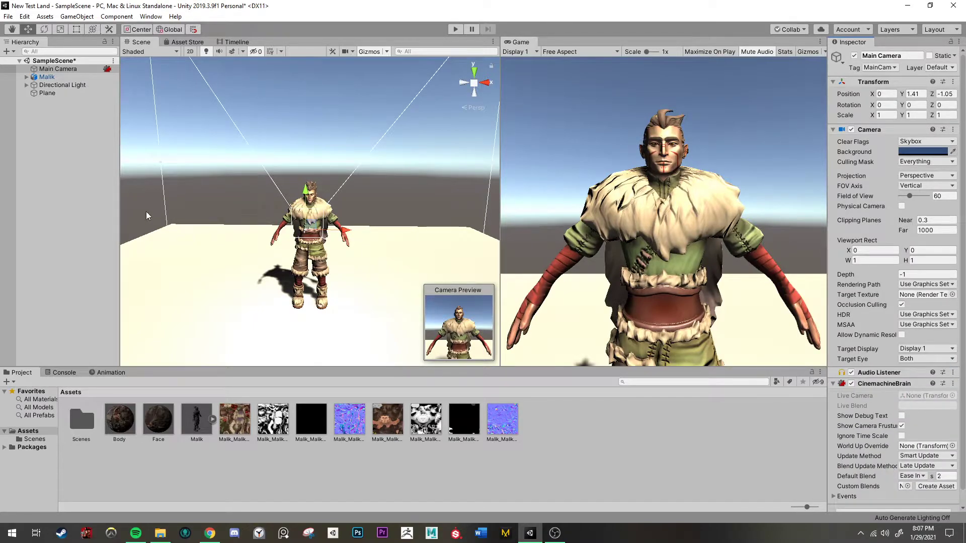
Create a Cinemachine Virtual Camera in the scene that views the character from the front.
left_click_drag(221, 212, 191, 214, "alt")
left_click(57, 151)
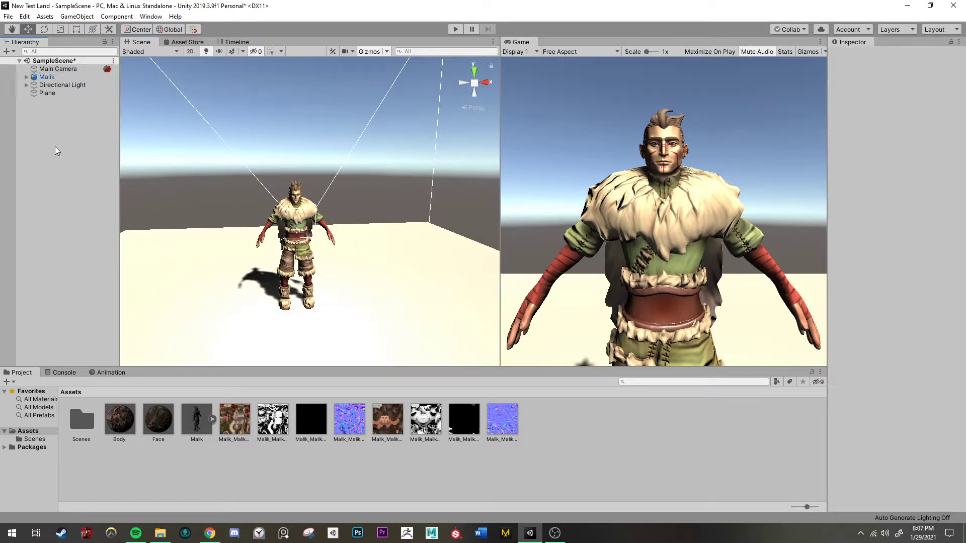
left_click(69, 19)
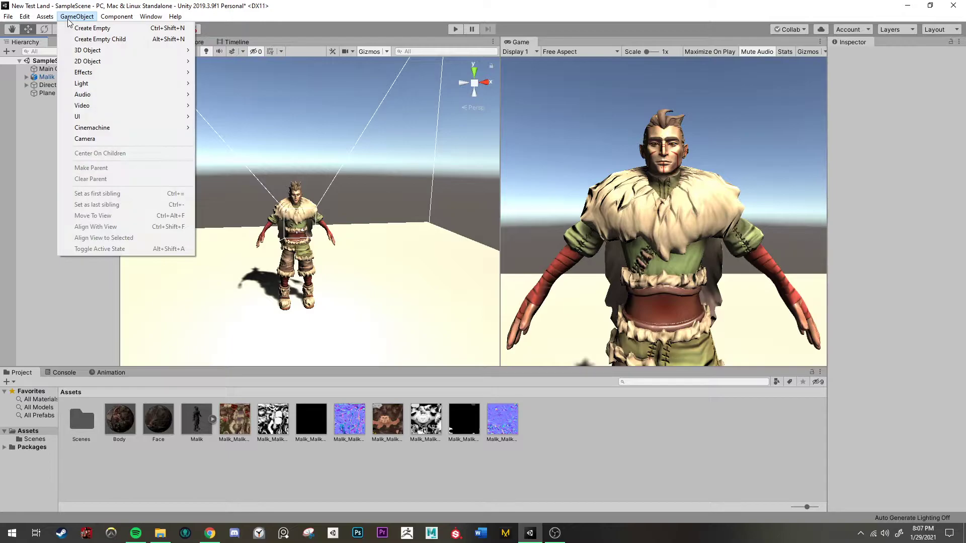
mouse_move(117, 128)
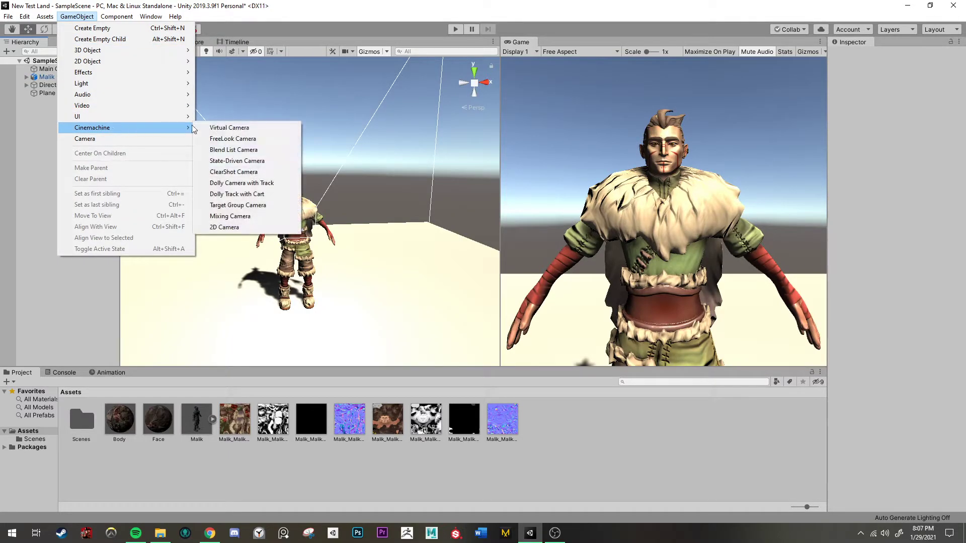
left_click(227, 128)
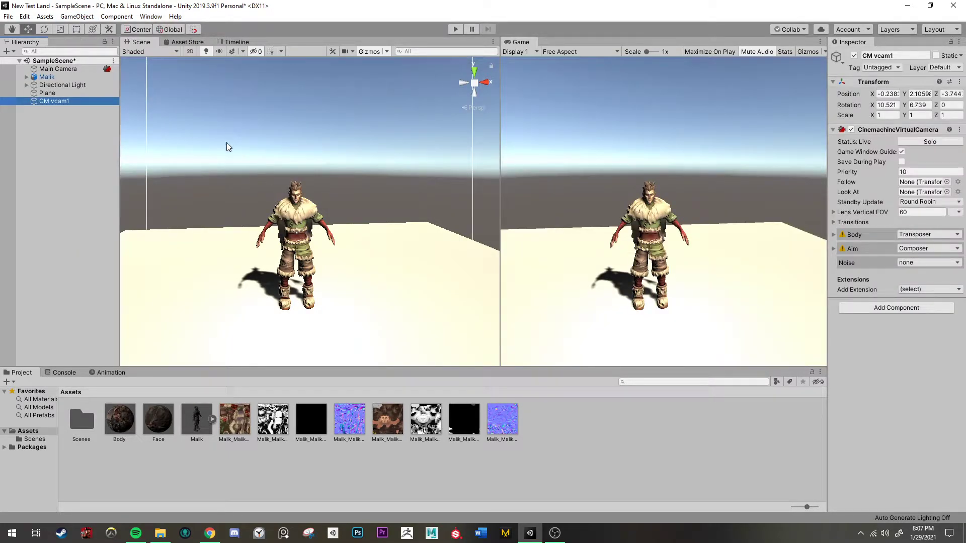
Move the new virtual camera freehand to about X 0.34, Y 1.81.
left_click_drag(238, 253, 388, 178, "alt")
left_click_drag(386, 187, 274, 209, "alt")
left_click_drag(378, 222, 398, 218)
Reset CM vcam1's position to 0, 0, 0 and its X and Y rotation to 0.
left_click(886, 94)
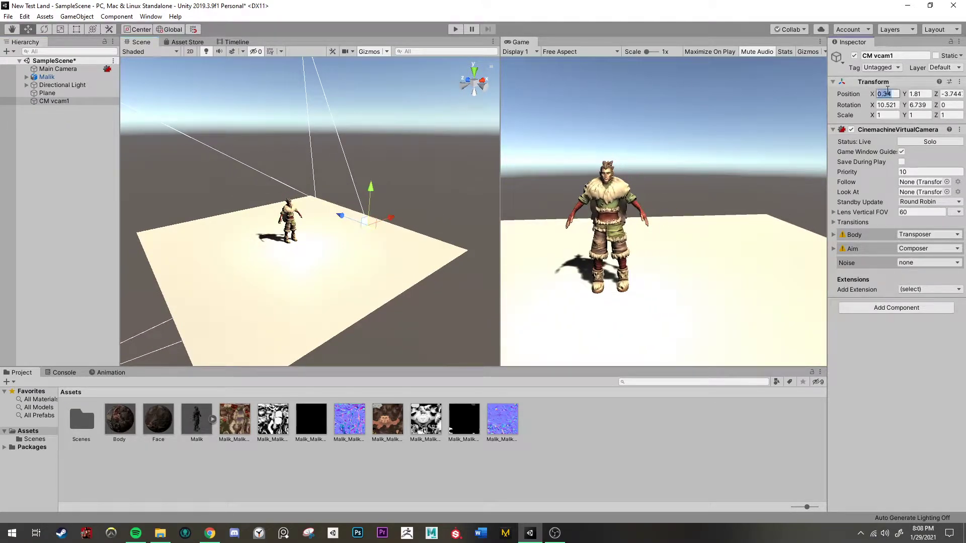
type("0")
key("Tab")
type("0")
key("Tab")
type("0")
key("Tab")
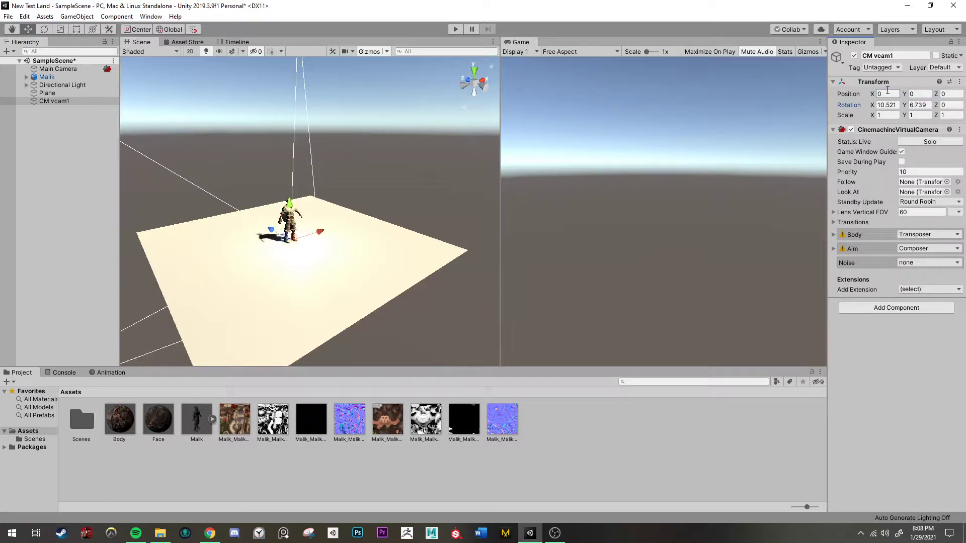
type("0")
key("Tab")
type("0")
key("Tab")
Move CM vcam1 up and in front of the character, to about Y 1.16 and Z -1.42.
left_click_drag(272, 230, 310, 199)
left_click_drag(291, 268, 334, 268, "alt")
middle_click_drag(331, 233, 369, 252, "alt")
middle_click_drag(315, 178, 310, 190, "alt")
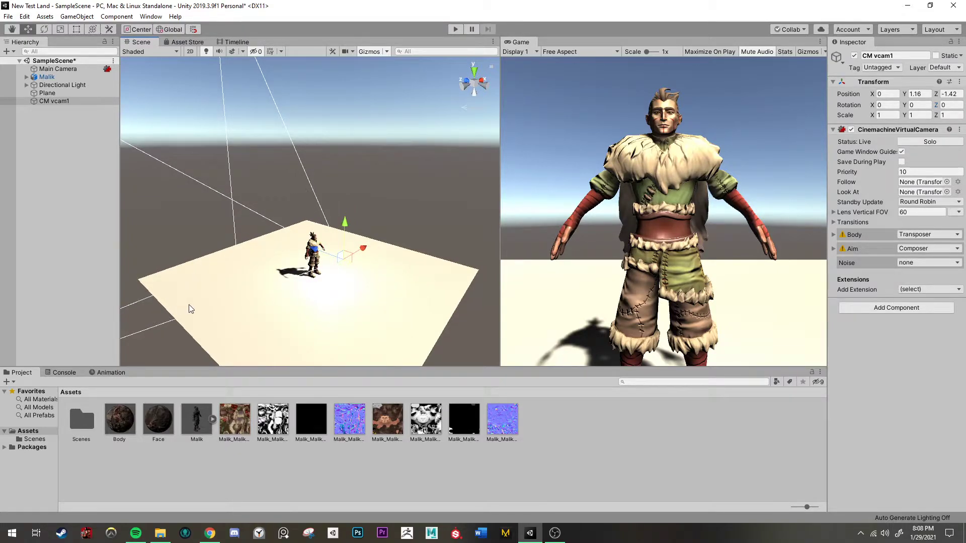
Create an animation clip named Vcam1 for CM vcam1 in the project's Assets folder.
left_click(151, 16)
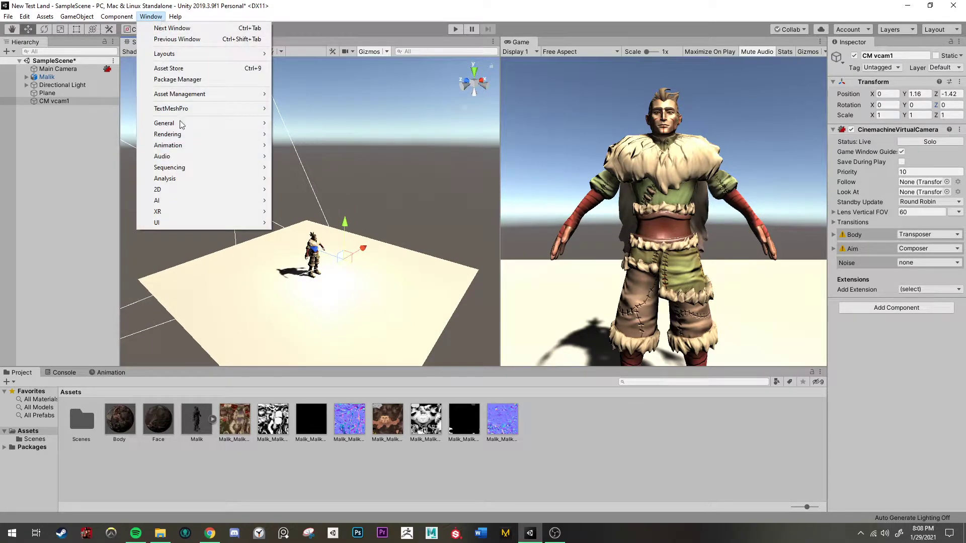
mouse_move(195, 145)
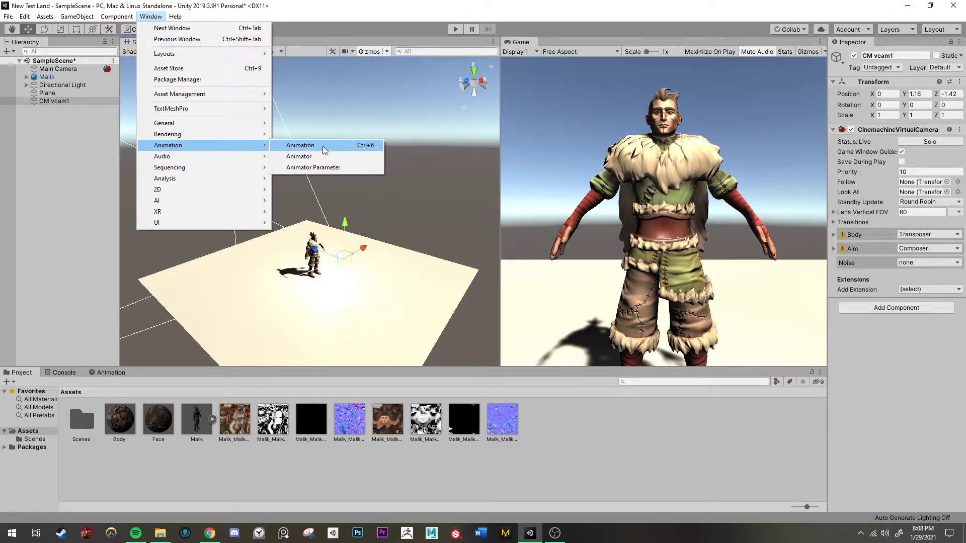
left_click(119, 375)
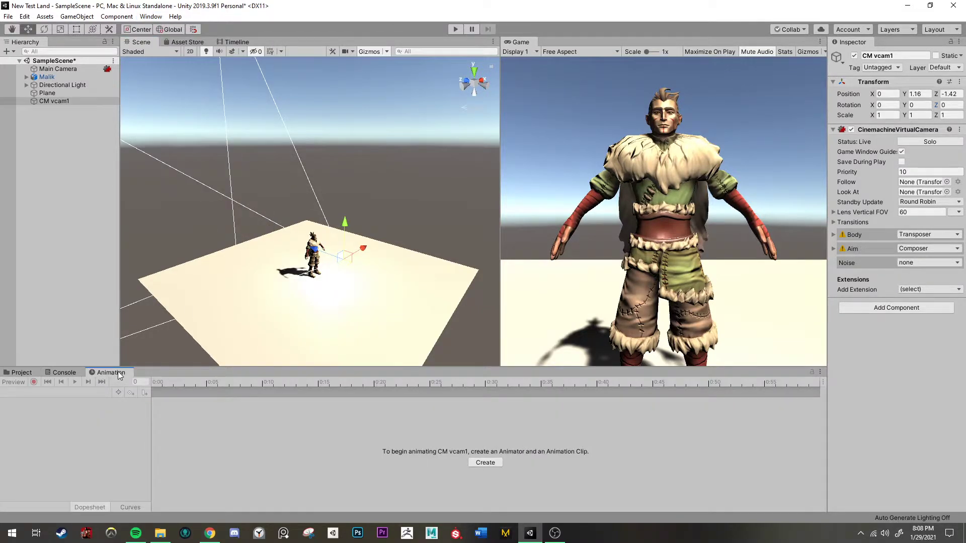
left_click(484, 462)
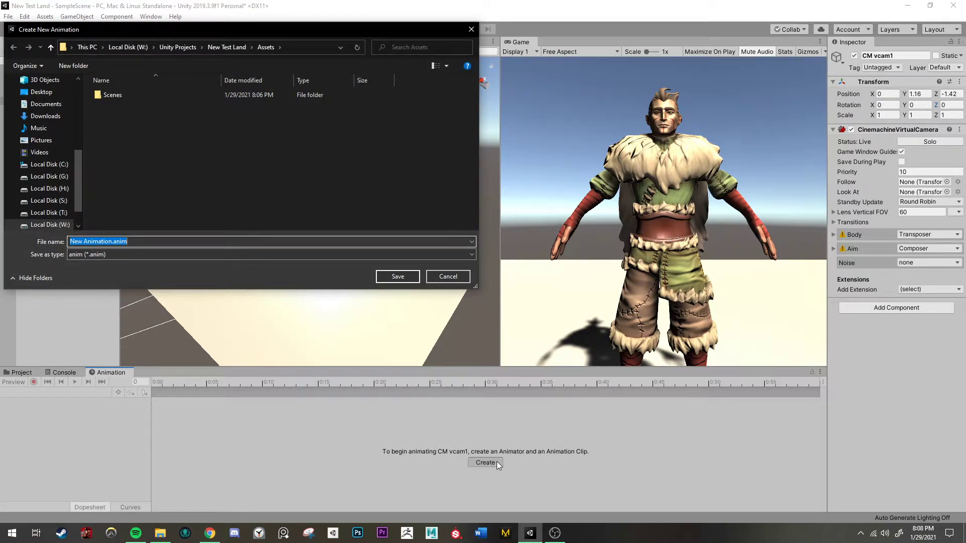
type("Vcam1")
key("Return")
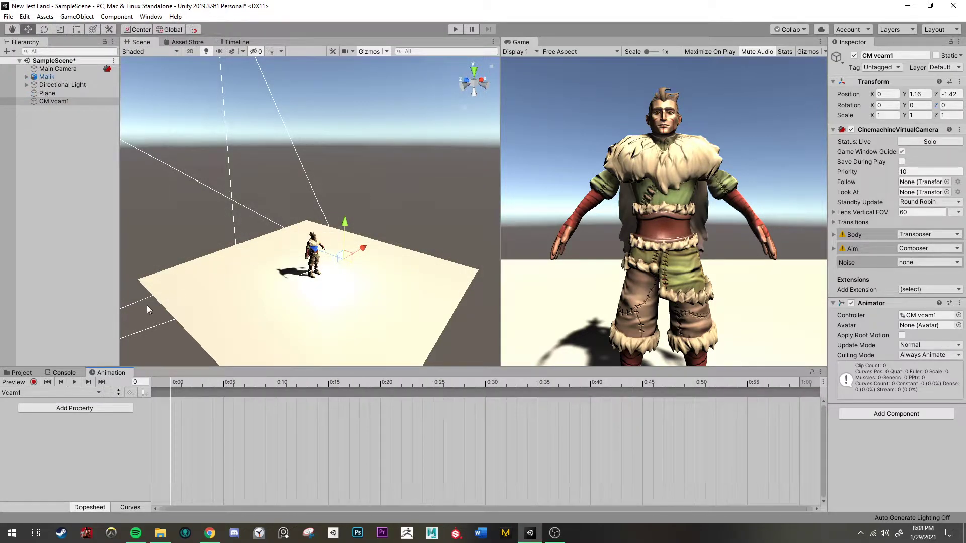
Start keyframe recording and key CM vcam1's position at frame 0 close to the character's face, about Y 1.47 and Z -0.82.
left_click(34, 382)
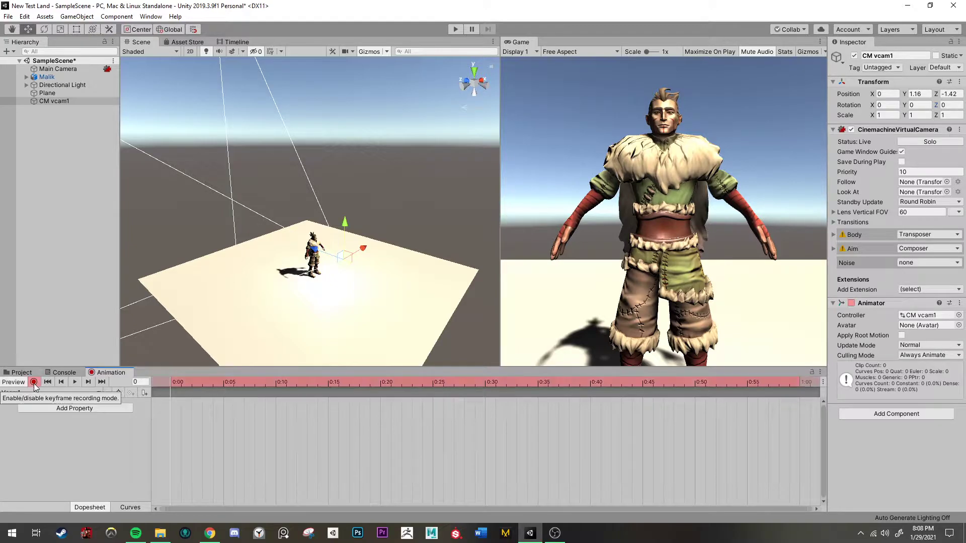
left_click_drag(312, 258, 317, 256)
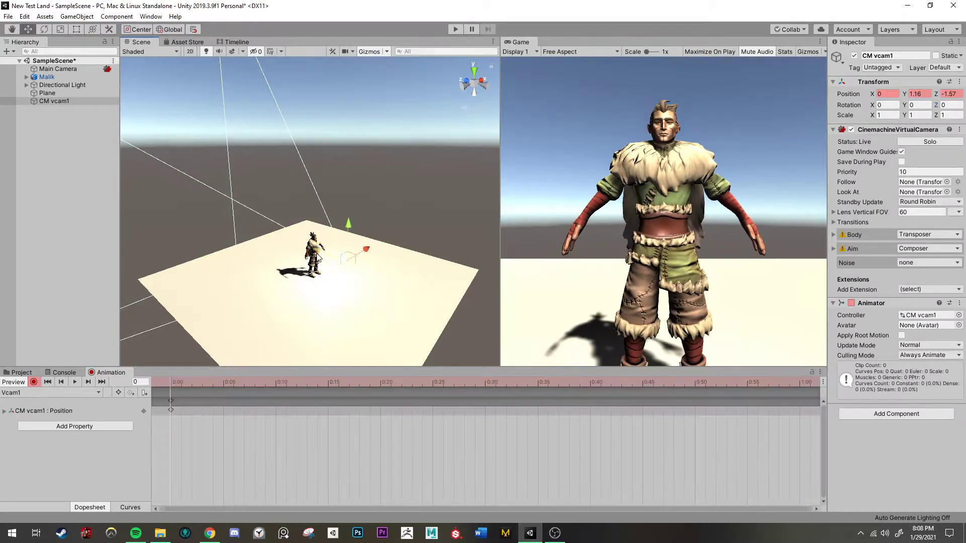
left_click_drag(367, 276, 354, 245, "alt")
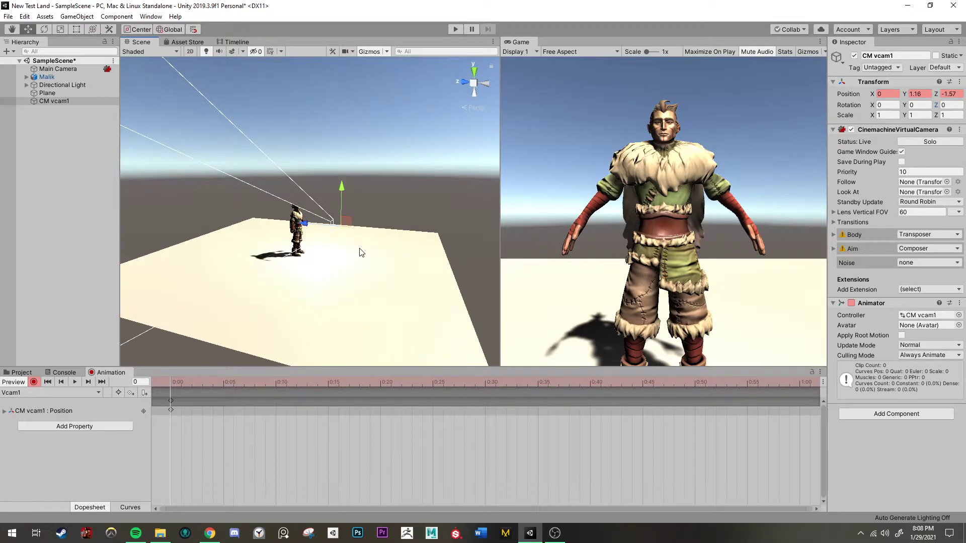
left_click_drag(366, 243, 277, 239, "alt")
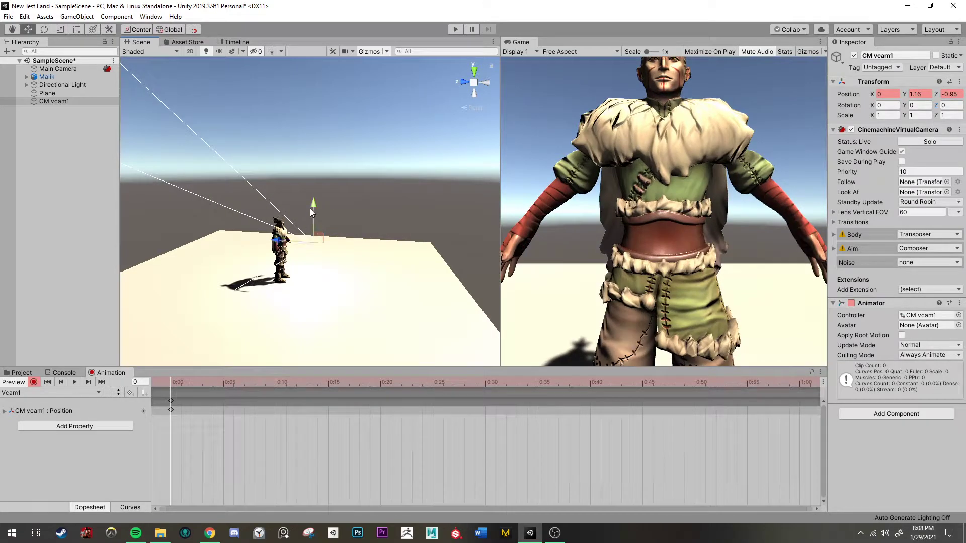
left_click_drag(313, 209, 313, 198)
left_click_drag(277, 229, 273, 230)
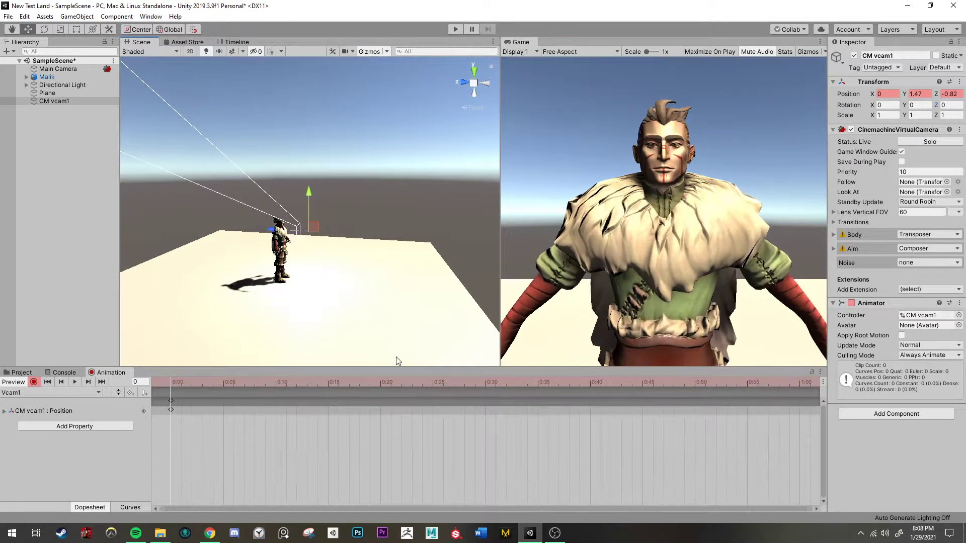
Key CM vcam1 pulled back to about Z -5.26 at frame 75, and stop keyframe recording.
left_click_drag(631, 381, 807, 382)
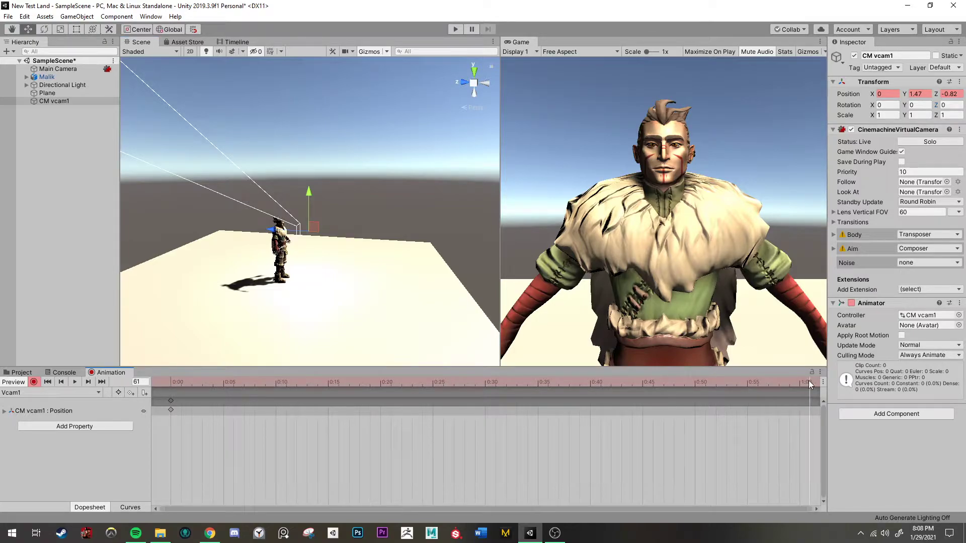
scroll(752, 417, "down", 3)
left_click(718, 383)
left_click_drag(718, 386, 699, 387)
left_click_drag(271, 229, 416, 228)
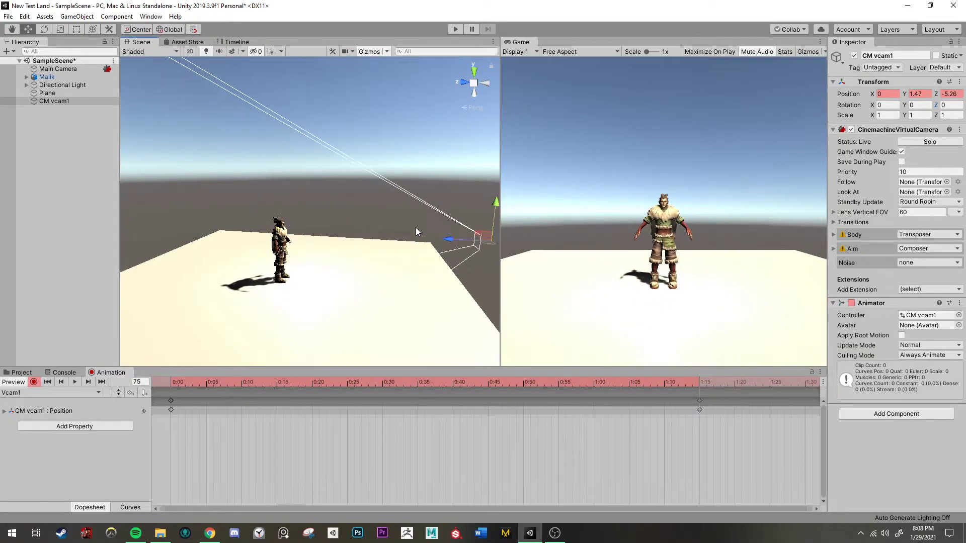
left_click(35, 383)
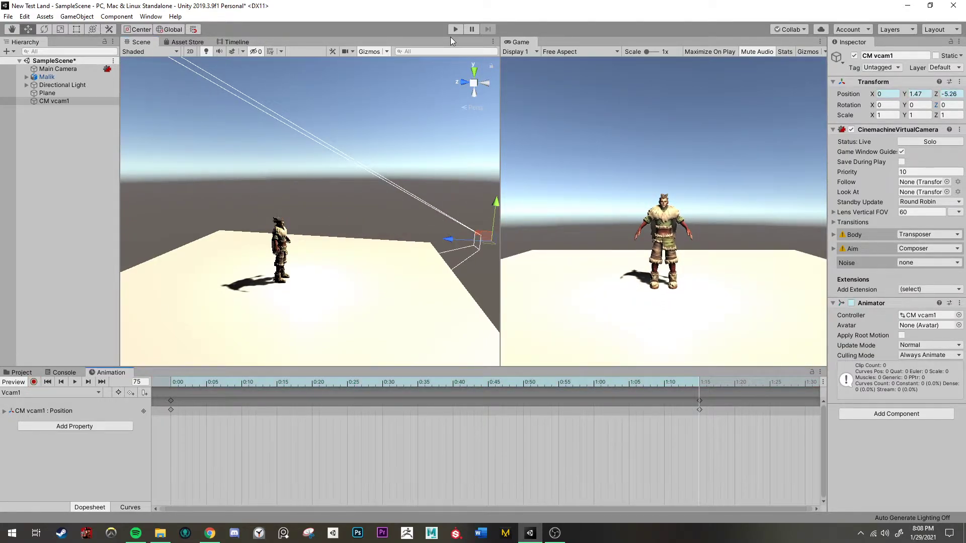
Run the scene in Play mode to check the camera pull-back, and inspect the clip's end keyframe at 1:15.
left_click(454, 29)
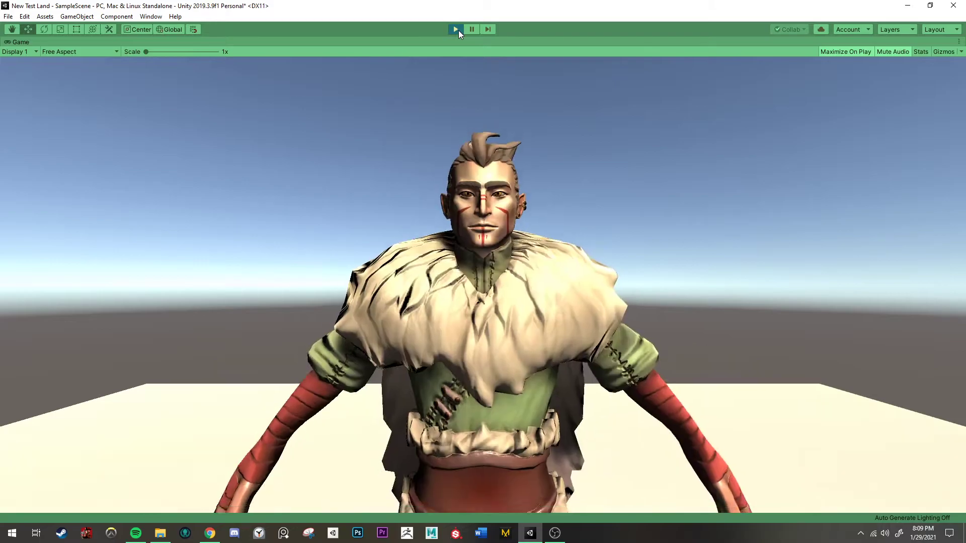
left_click(458, 30)
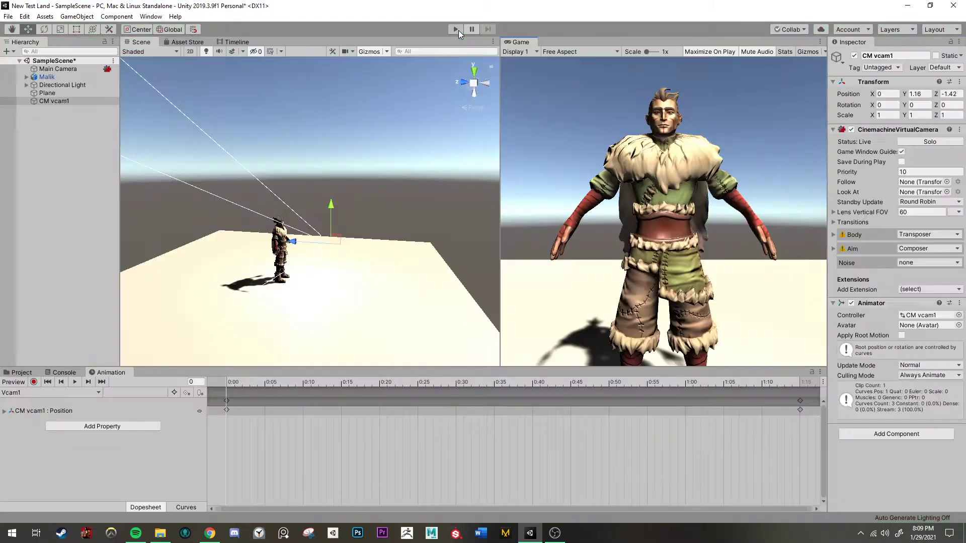
scroll(664, 457, "down", 2)
left_click(719, 409)
mouse_move(719, 410)
left_mouse_down()
mouse_move(591, 410)
mouse_move(738, 411)
mouse_move(549, 410)
mouse_move(721, 412)
left_mouse_up()
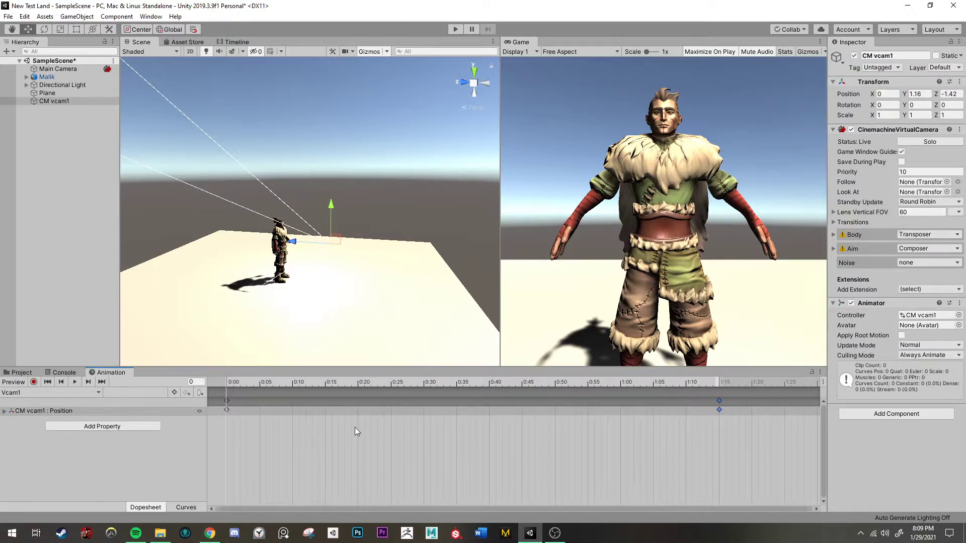
scroll(322, 252, "down", 2)
Create a second Cinemachine Virtual Camera in the scene, viewing the character from the side.
left_click_drag(351, 250, 395, 264, "alt")
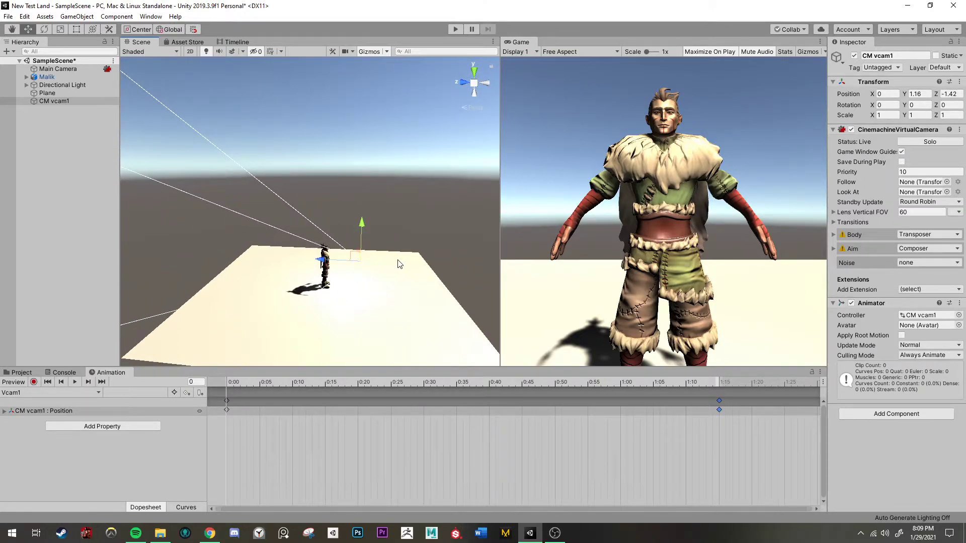
left_click(38, 156)
right_click(41, 156)
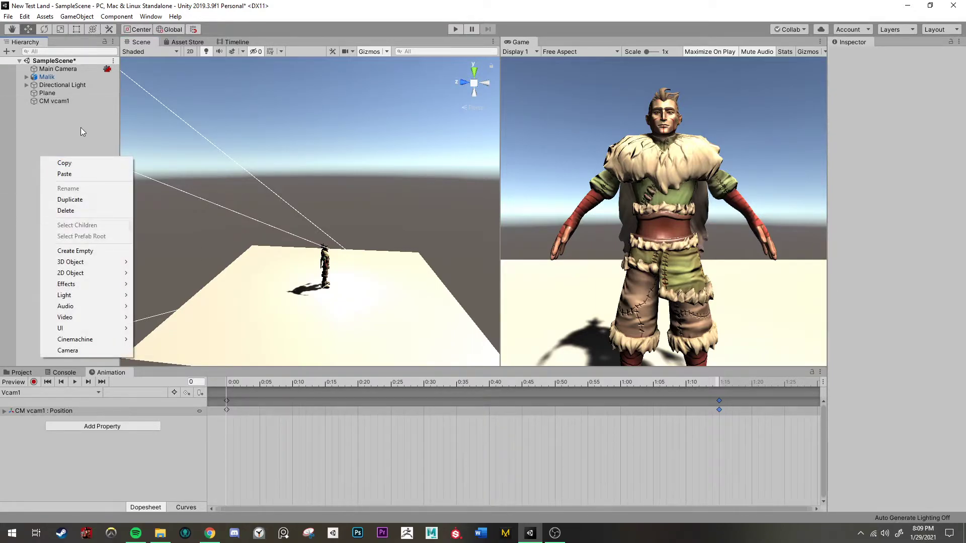
mouse_move(101, 338)
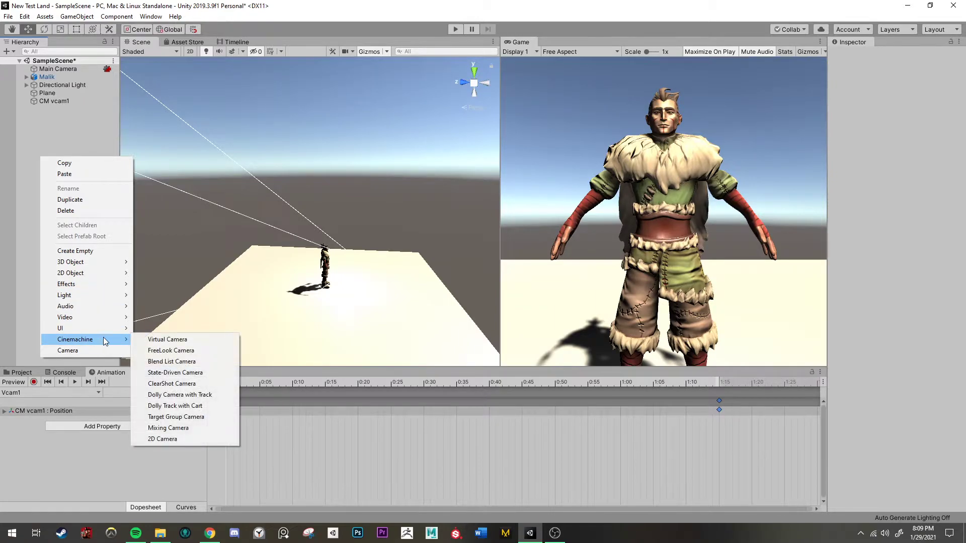
left_click(164, 341)
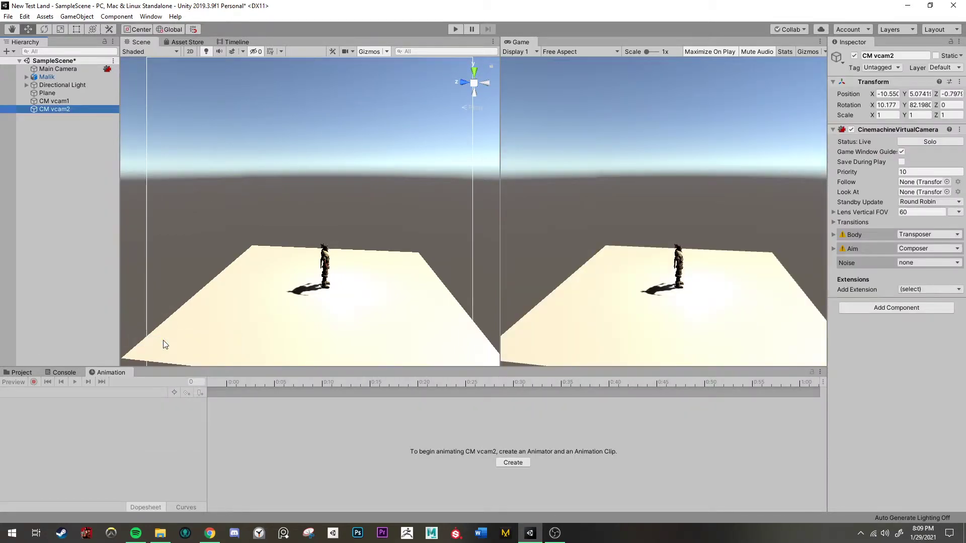
Move CM vcam2 closer to the character's side, to about X -2.22 and Y 1.33.
scroll(273, 267, "down", 3)
left_click_drag(333, 265, 297, 183, "alt")
left_click_drag(246, 144, 311, 216)
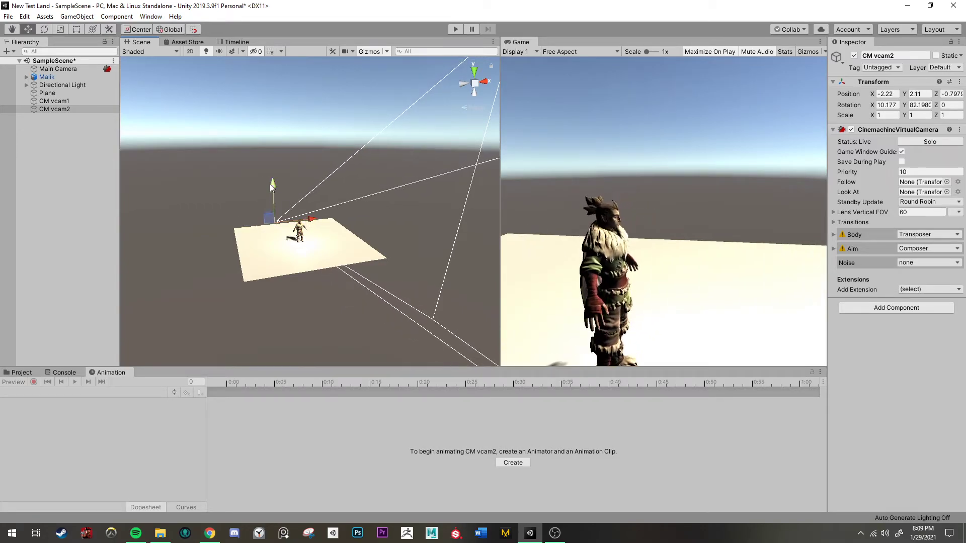
left_click_drag(275, 190, 277, 201)
Create an Animator and a new animation clip named vcam2 for CM vcam2.
left_click(513, 463)
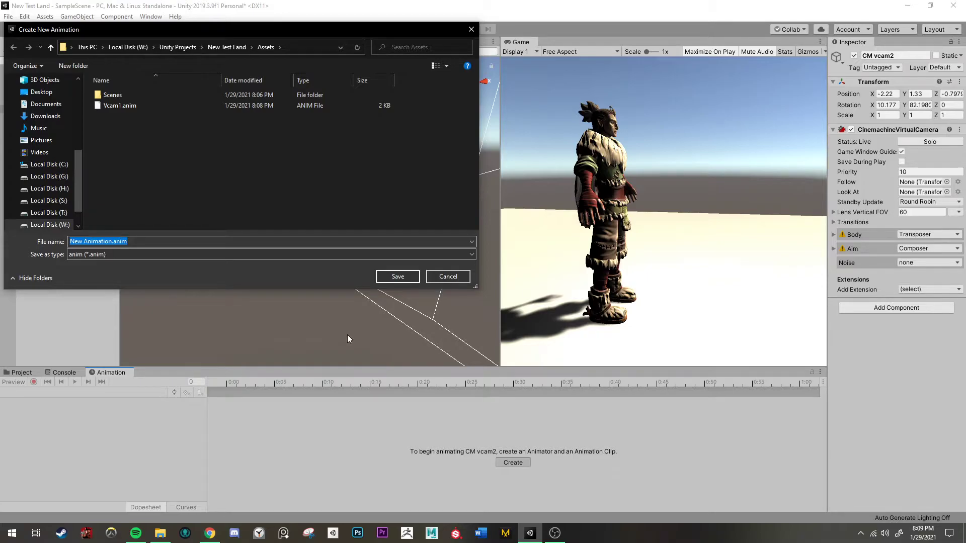
type("vcam2")
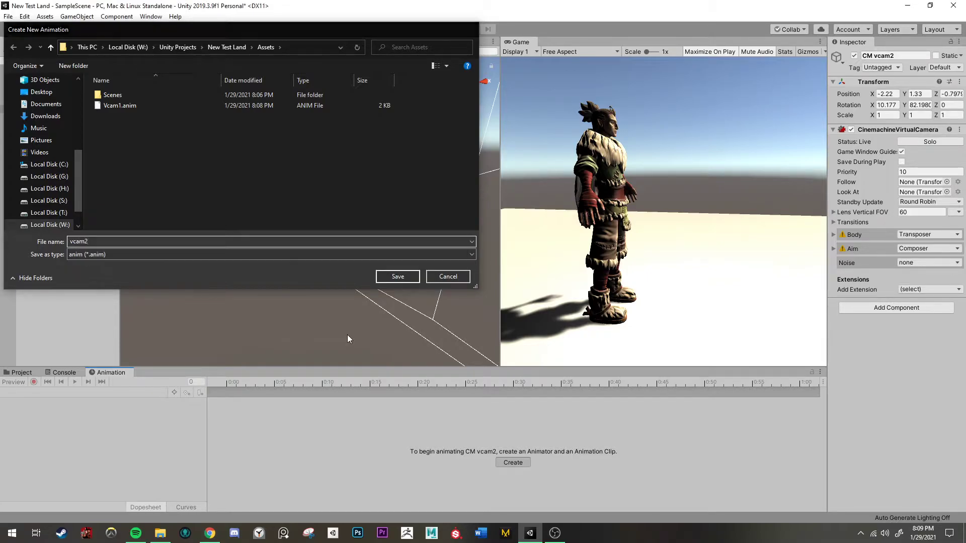
key("Return")
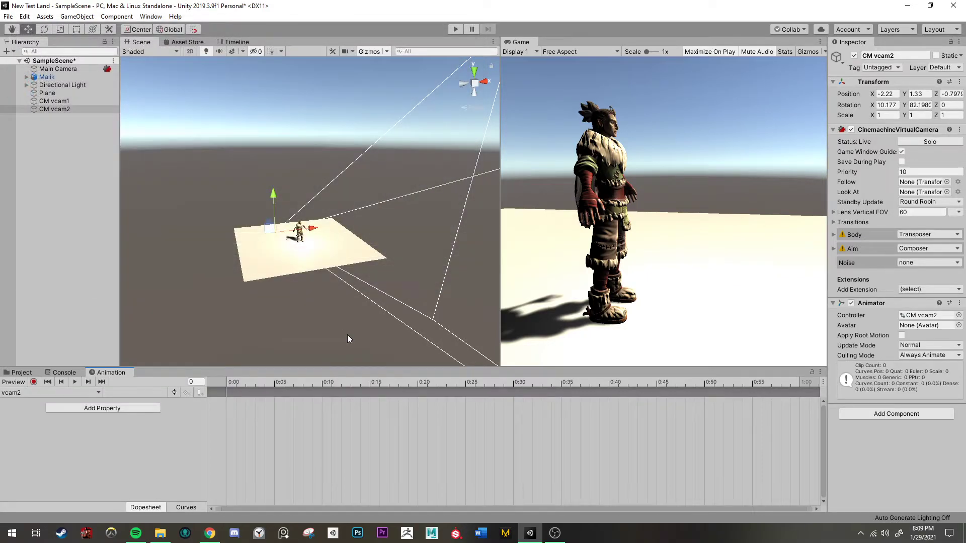
Start keyframe recording and key CM vcam2's start position at frame 0, at about X -1.29 and Y 1.75.
left_click(34, 382)
left_click_drag(310, 227, 323, 227)
left_click_drag(285, 193, 288, 189)
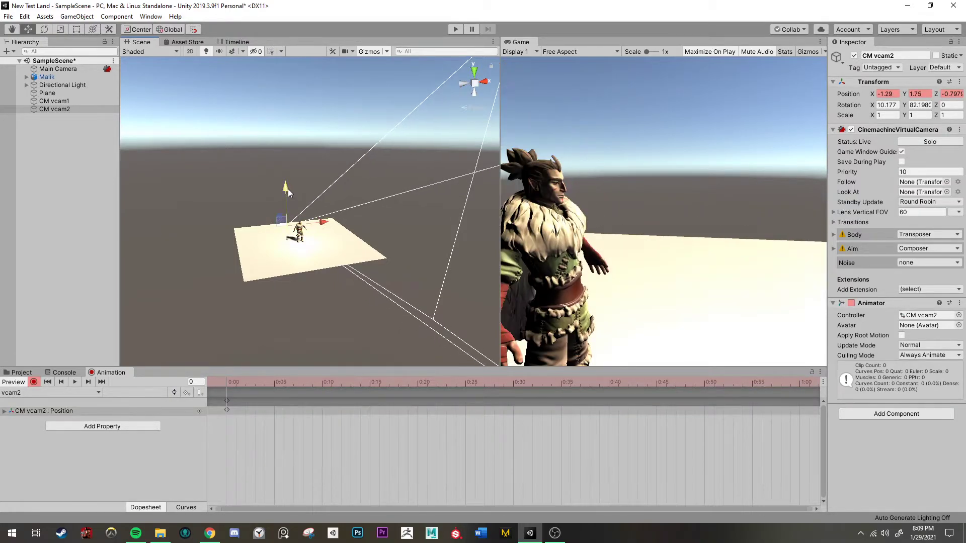
Key CM vcam2 pulled back to about X -6.44 at frame 60, and stop keyframe recording.
left_click_drag(789, 384, 801, 385)
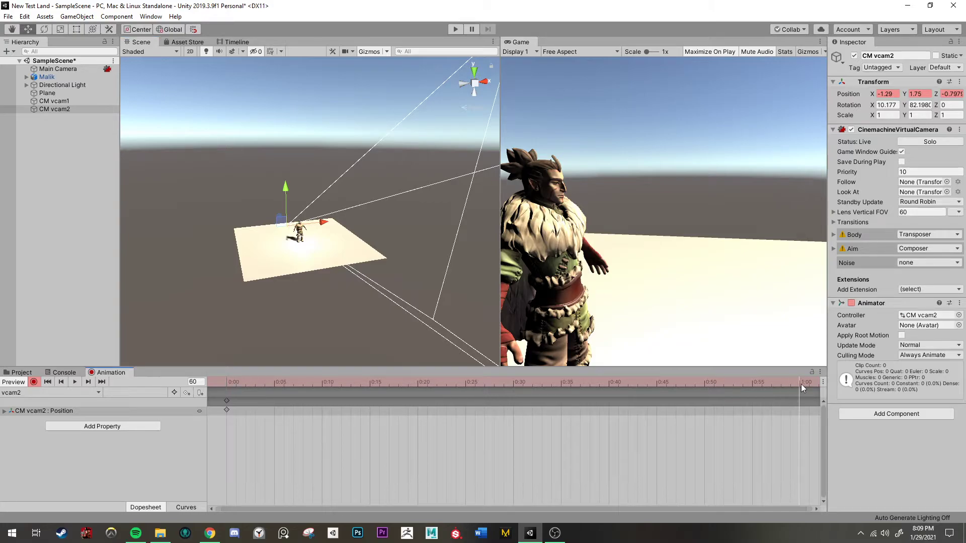
left_click_drag(327, 225, 260, 226)
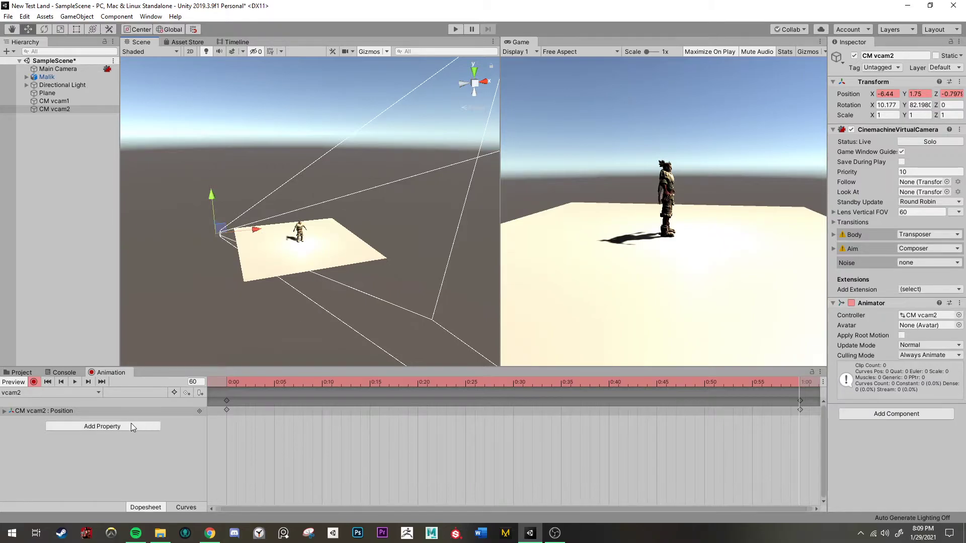
left_click(33, 382)
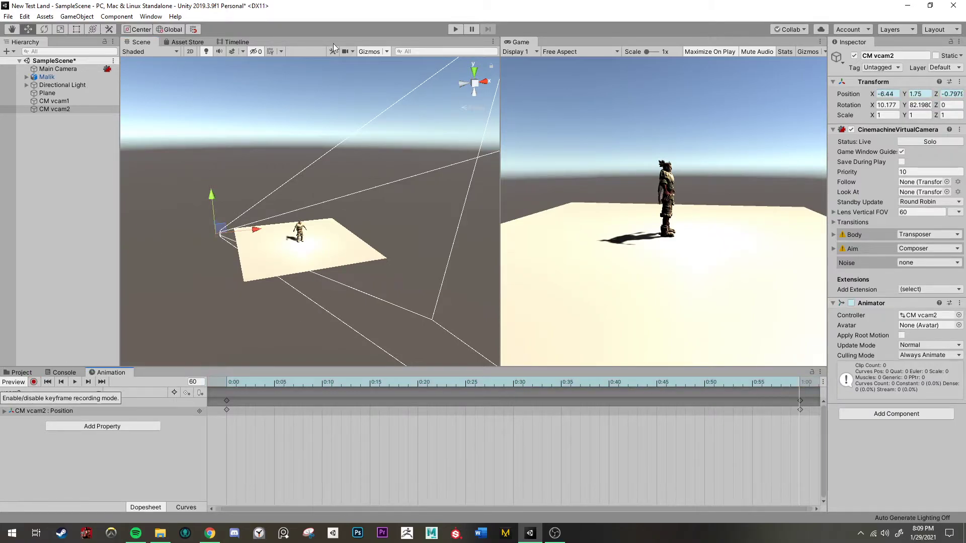
Run the scene in Play mode to check which virtual camera is shown, and stop it.
left_click(455, 29)
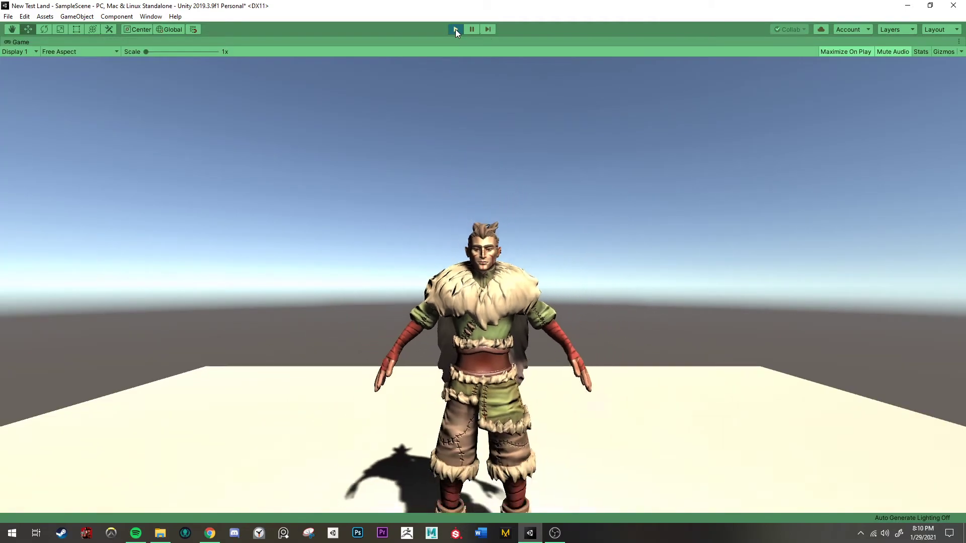
left_click(454, 29)
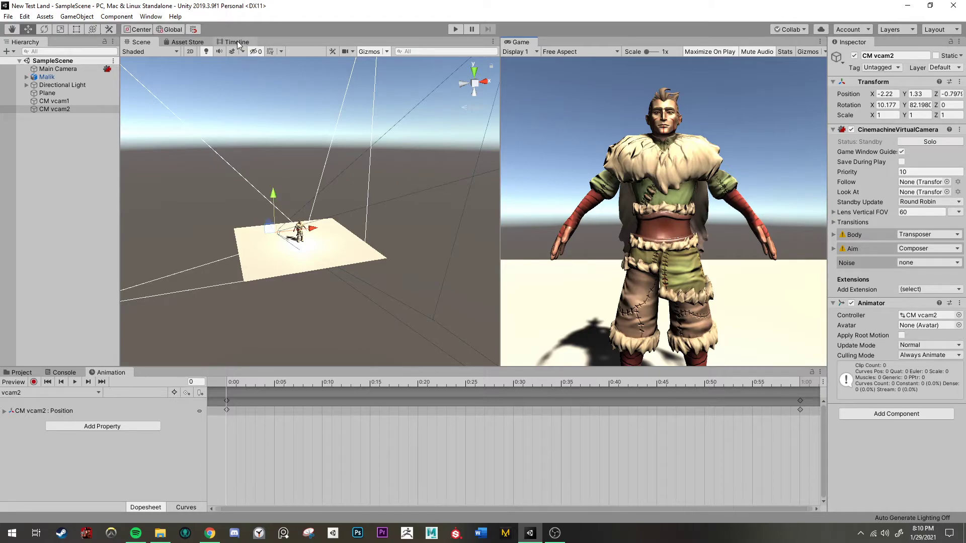
Bring up the Timeline window in place of the Scene view.
left_click(152, 18)
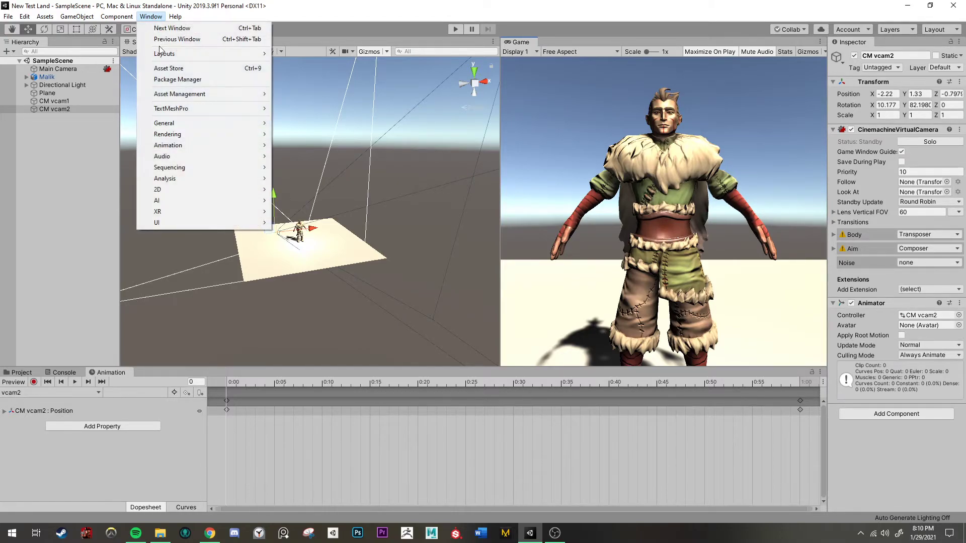
mouse_move(175, 166)
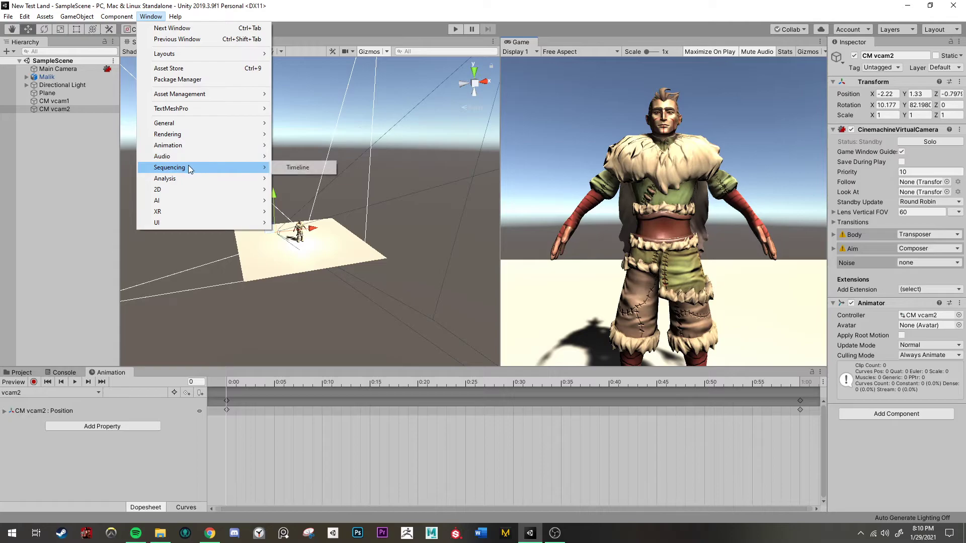
left_click(310, 28)
left_click(227, 40)
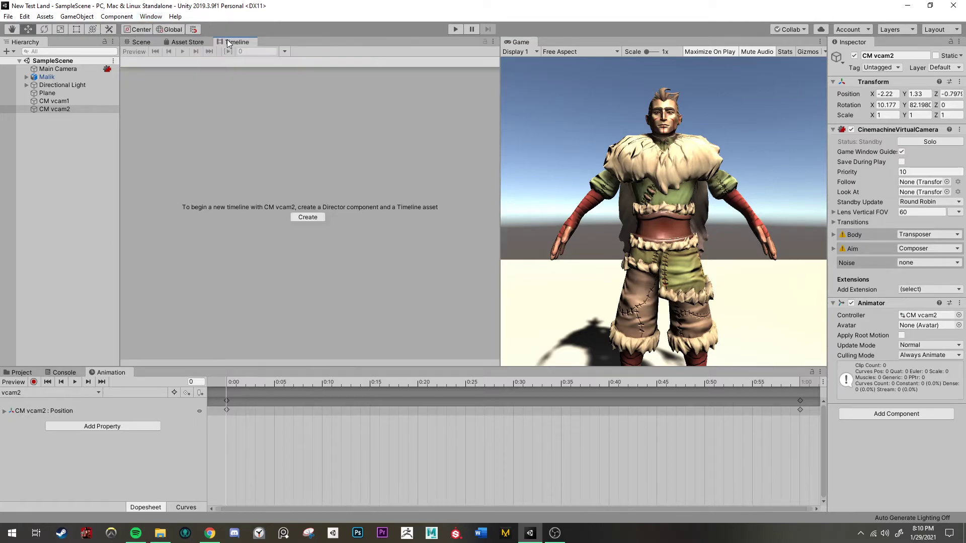
Create an empty GameObject at the scene root and rename it Timeline.
left_click(65, 171)
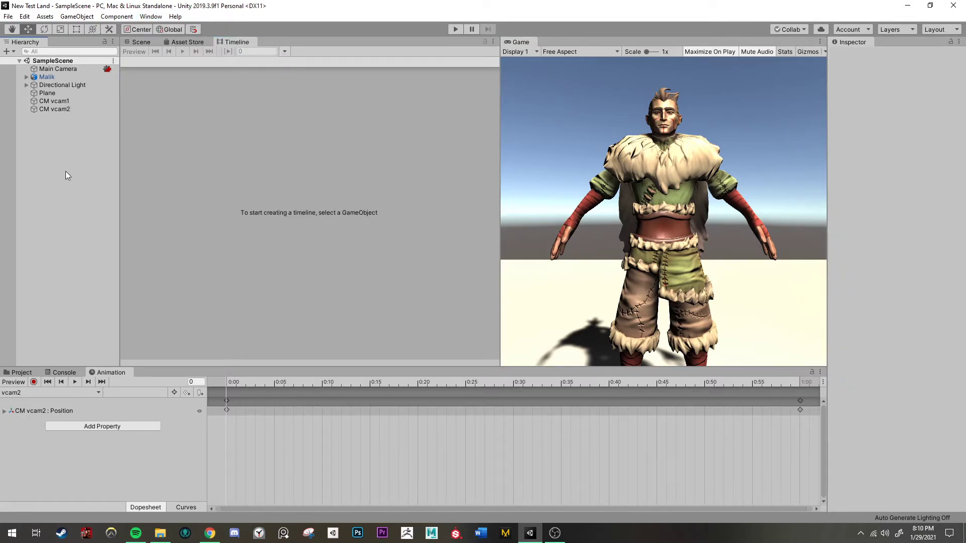
right_click(61, 145)
left_click(97, 240)
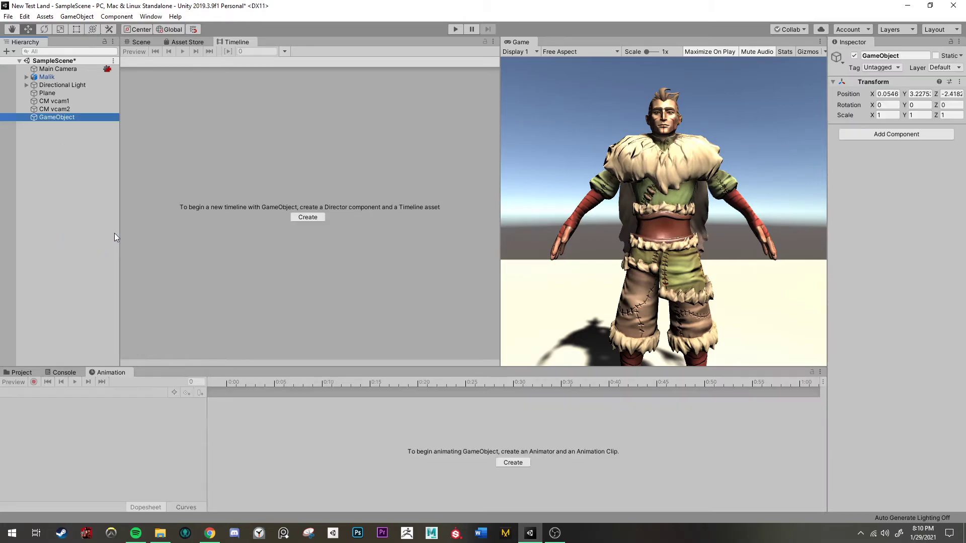
left_click(905, 54)
type("Timeline")
key("Return")
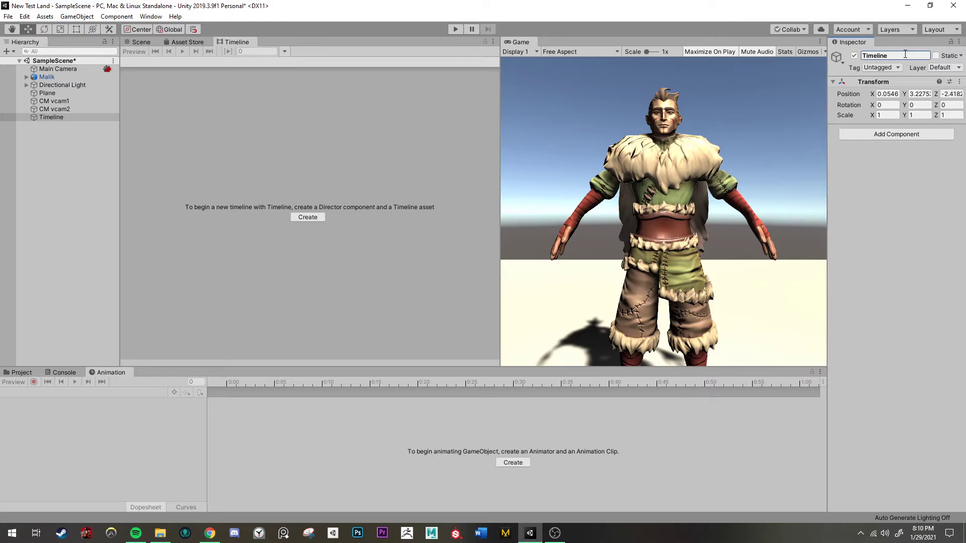
Create a Director component and a timeline asset named Ourtimeline for the Timeline object.
left_click(75, 118)
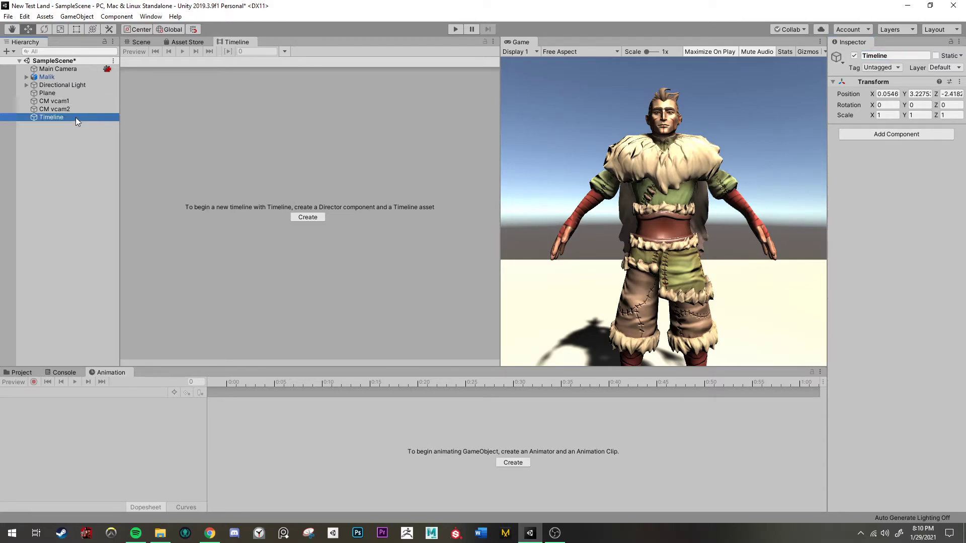
left_click(306, 218)
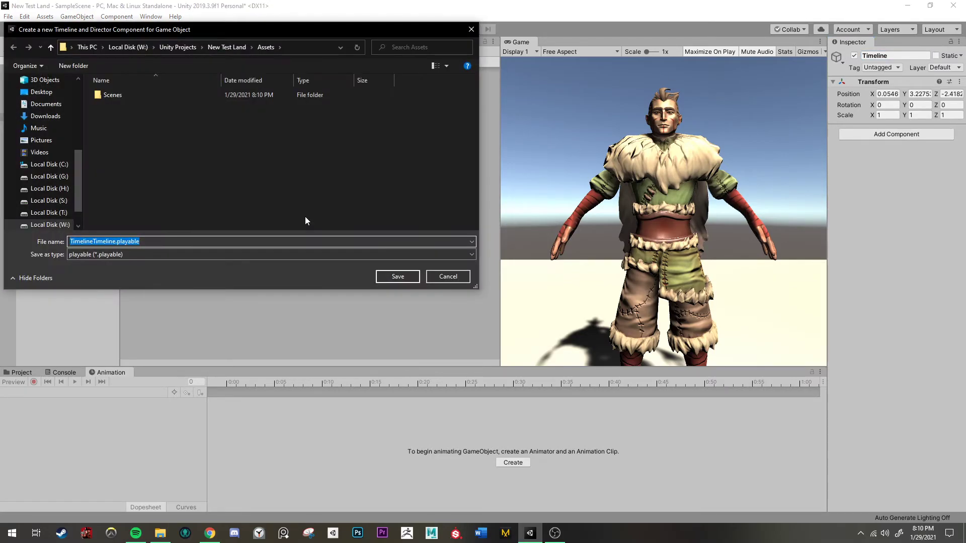
key("BackSpace")
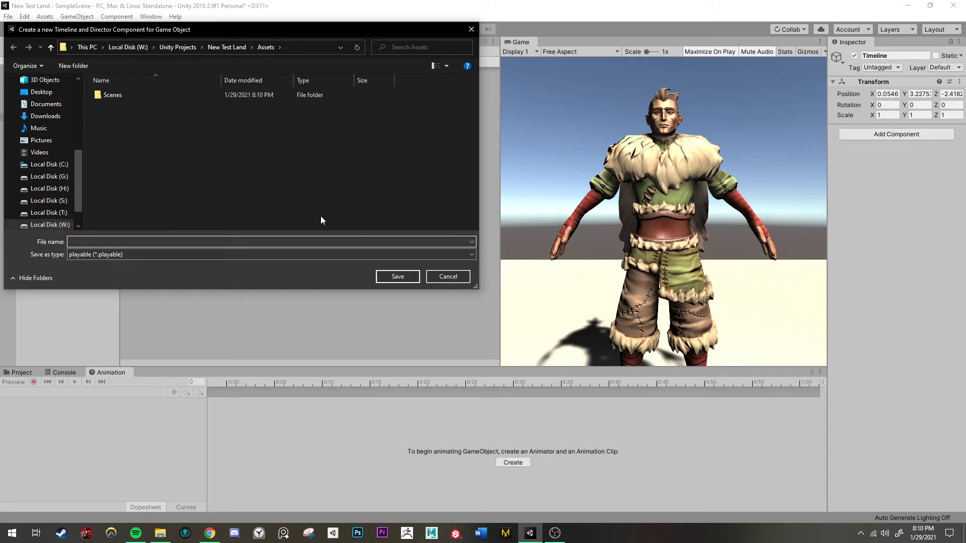
type("Ourtimeline")
key("Return")
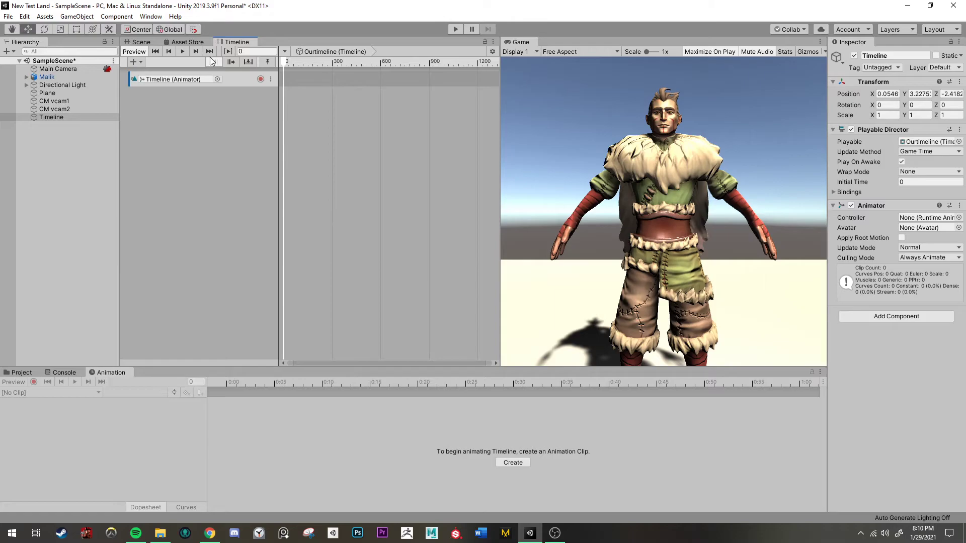
Delete the default Animator track from the timeline and add a Cinemachine track bound to Main Camera.
left_click(243, 79)
key("Delete")
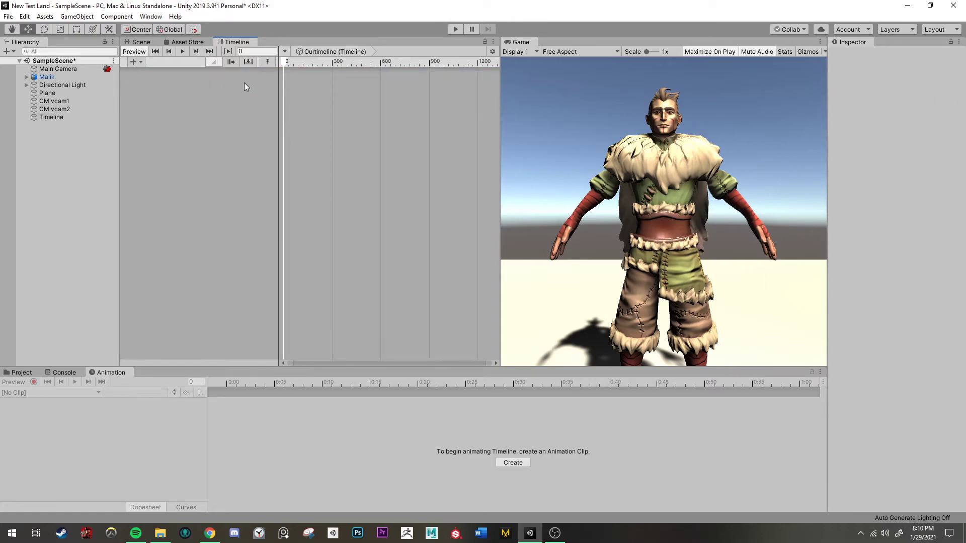
left_click_drag(53, 67, 222, 93)
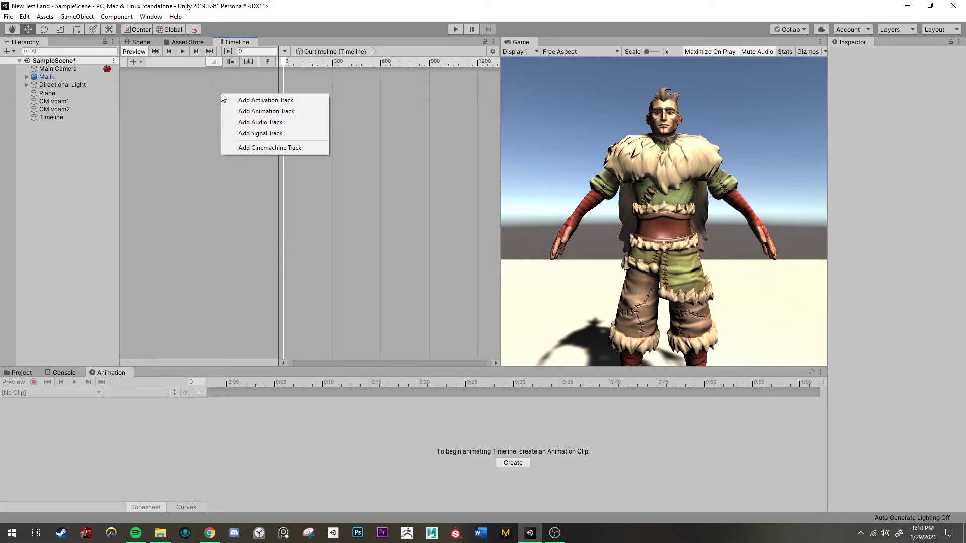
left_click(251, 148)
Place CM vcam1 at frames 0–300 and CM vcam2 at frames 300–600 as consecutive shots on the Cinemachine track.
scroll(322, 154, "down", 2)
left_click_drag(55, 101, 309, 80)
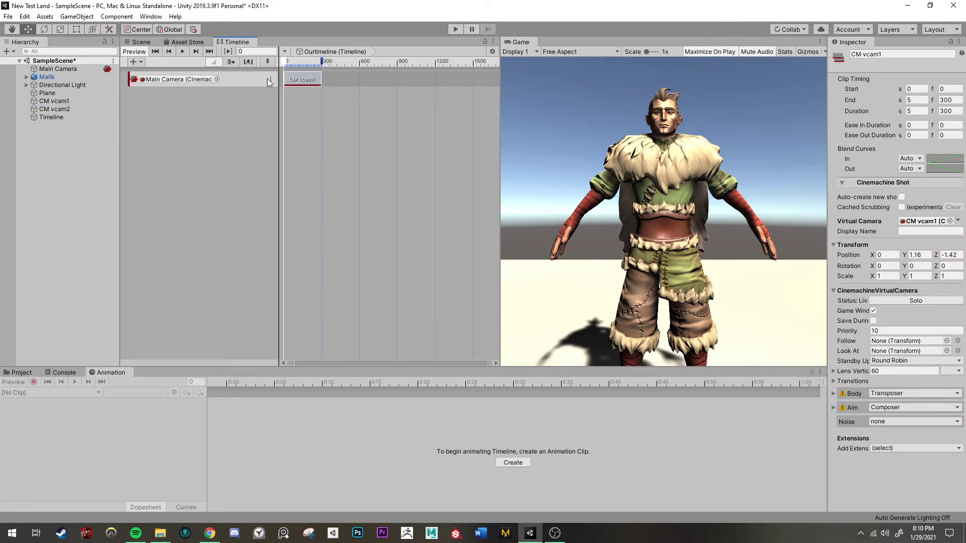
left_click_drag(71, 107, 342, 82)
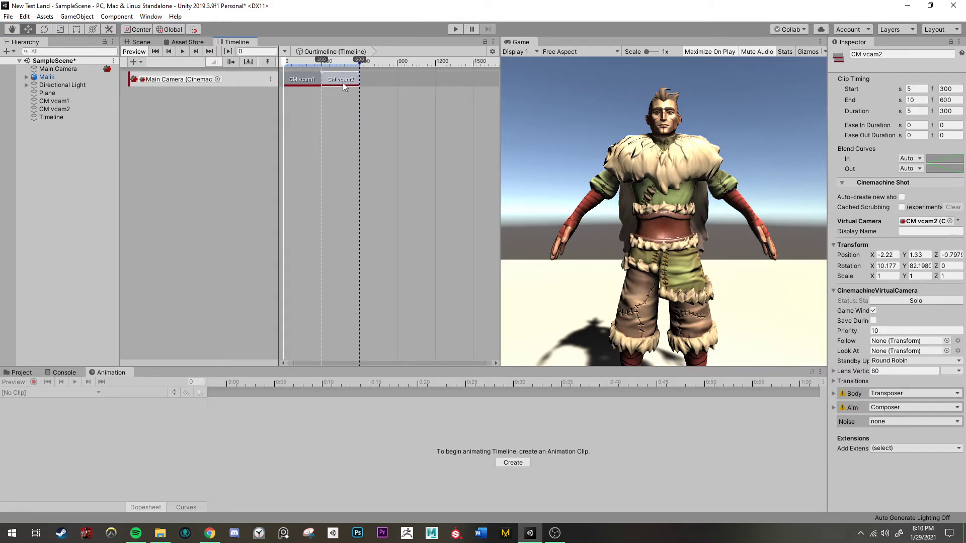
Run the scene in Play mode to check the cut from CM vcam1 to CM vcam2, and stop it.
left_click(457, 28)
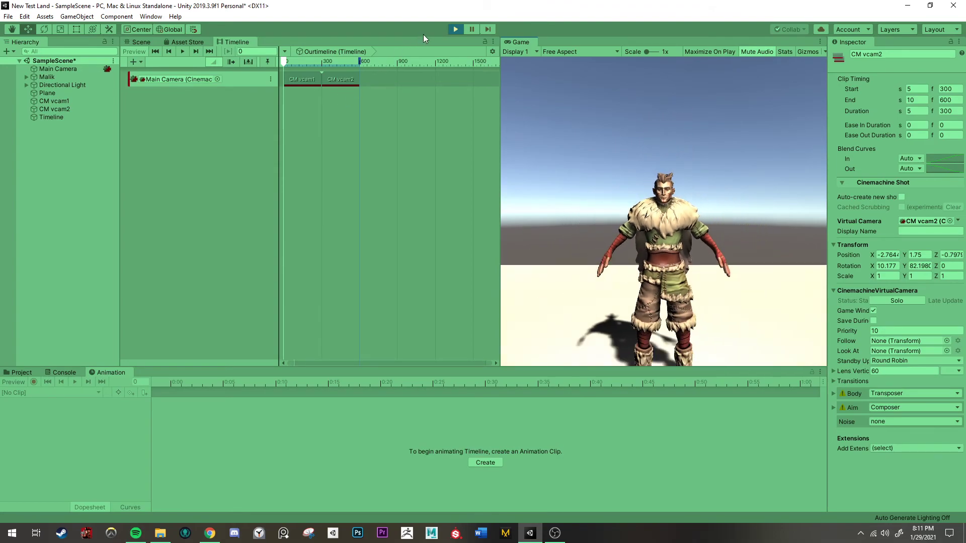
left_click(455, 29)
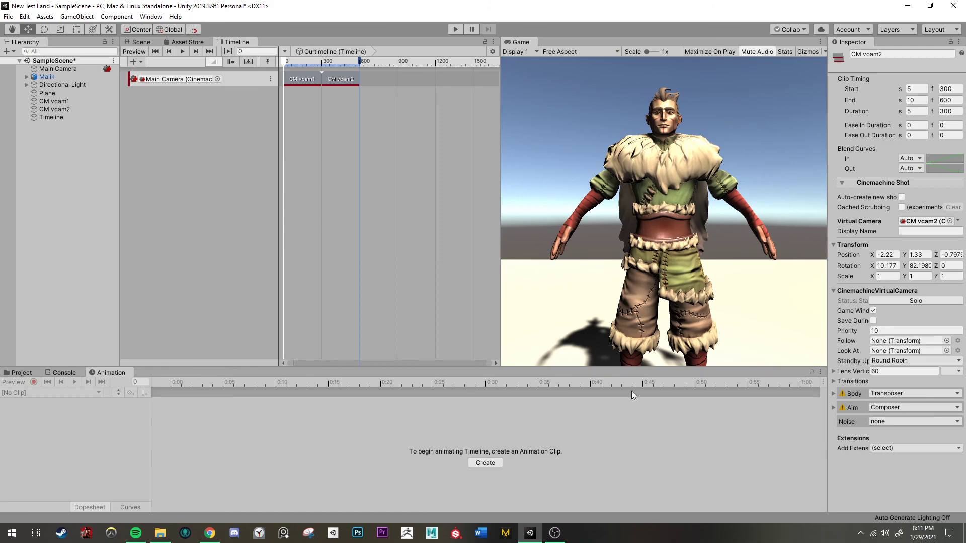
left_click(554, 533)
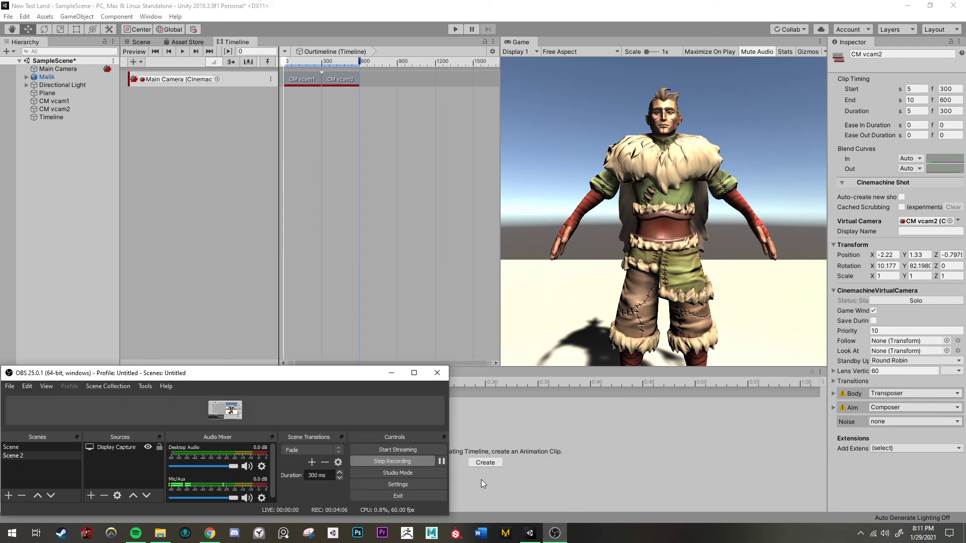